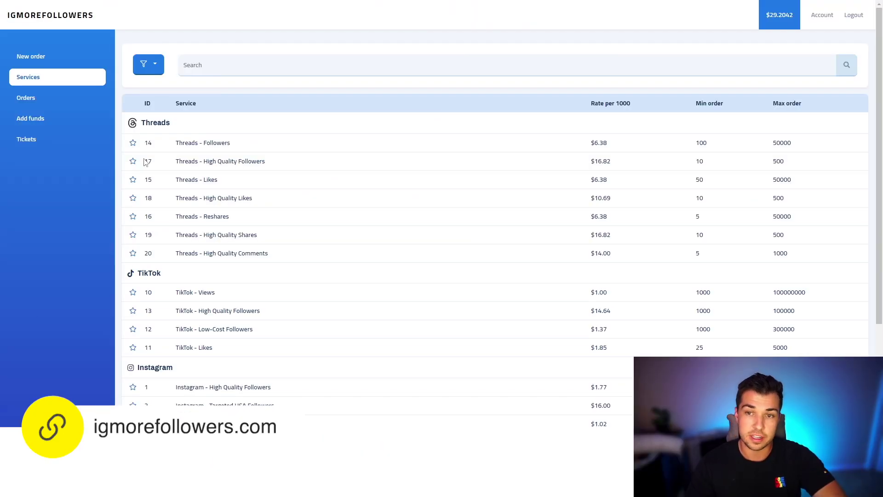
Step: Scroll the home page and sign in with the saved account details
{"action": "left_click_drag", "start_coordinate": [174, 147], "coordinate": [244, 148]}
{"action": "left_click", "coordinate": [268, 149]}
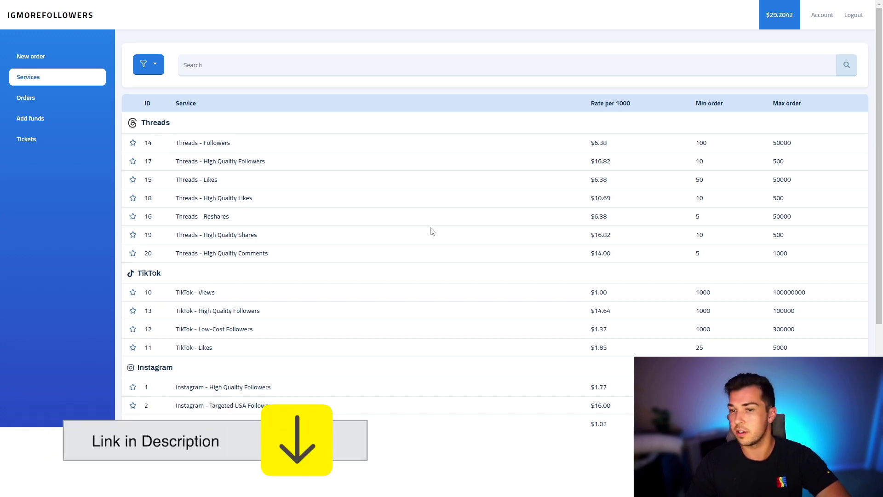
{"action": "scroll", "coordinate": [266, 248], "scroll_direction": "down", "scroll_amount": 2}
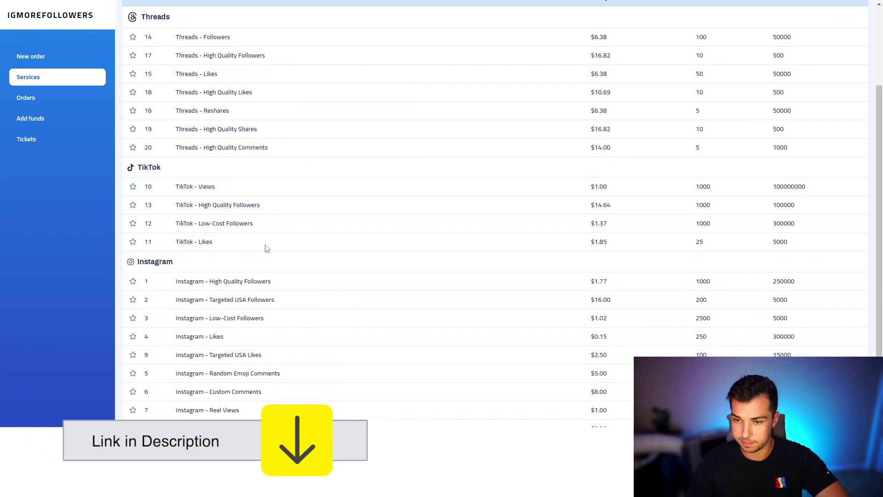
{"action": "scroll", "coordinate": [322, 315], "scroll_direction": "up", "scroll_amount": 3}
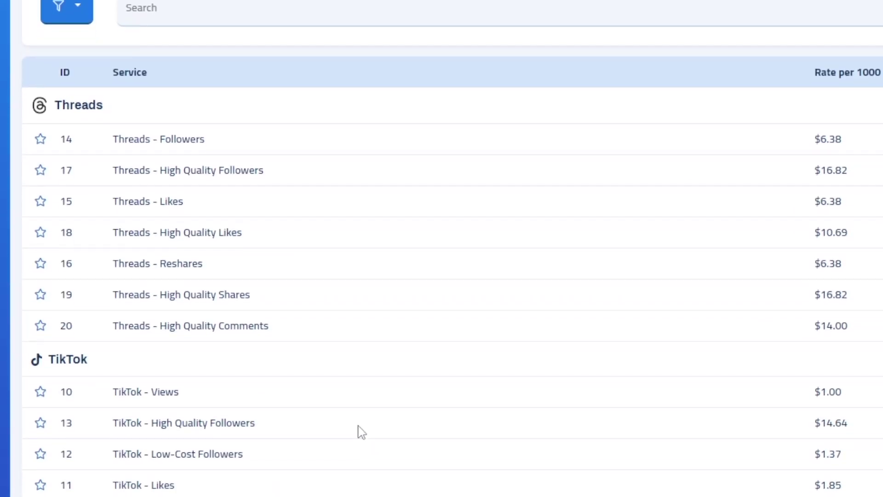
{"action": "scroll", "coordinate": [362, 428], "scroll_direction": "down", "scroll_amount": 2}
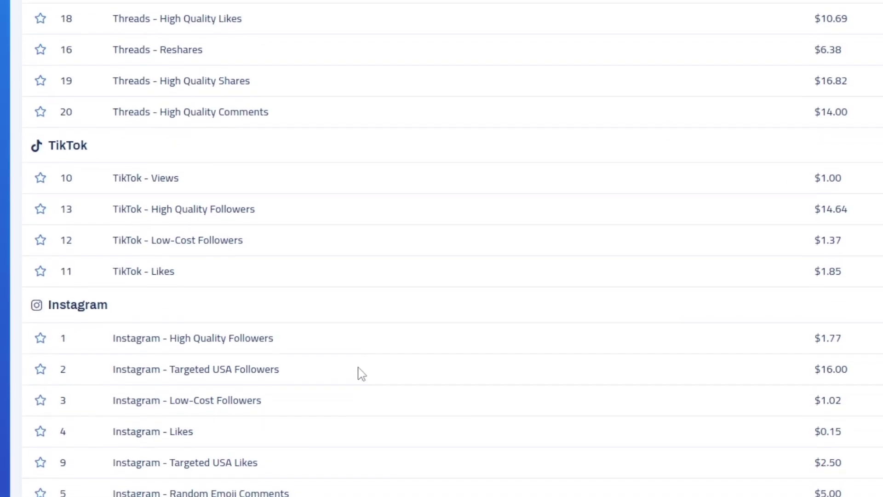
{"action": "scroll", "coordinate": [361, 375], "scroll_direction": "down", "scroll_amount": 1}
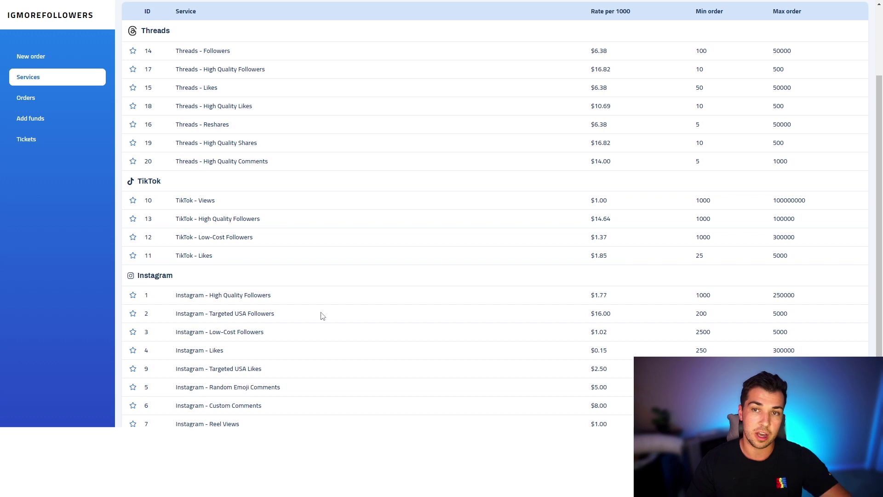
{"action": "scroll", "coordinate": [321, 315], "scroll_direction": "up", "scroll_amount": 2}
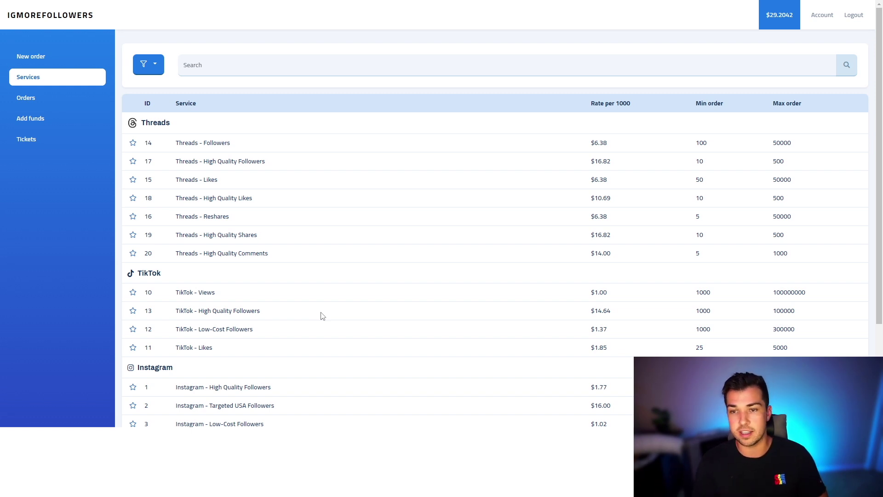
{"action": "left_click", "coordinate": [26, 139]}
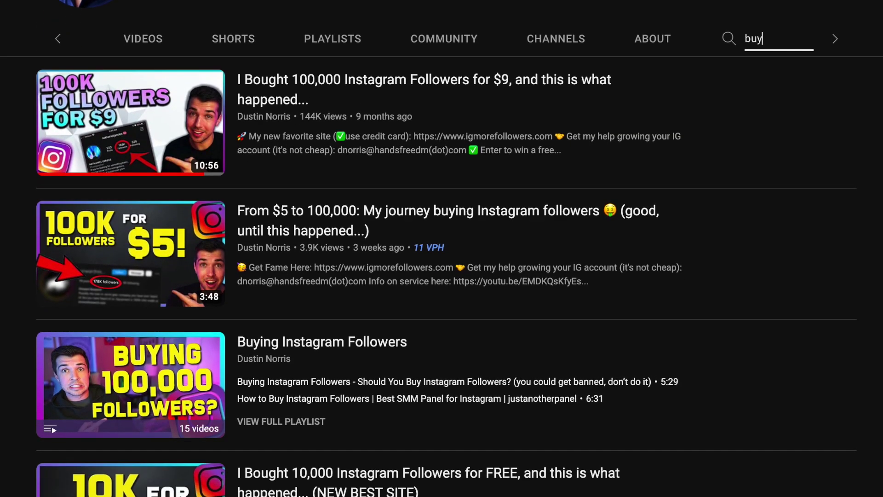
{"action": "scroll", "coordinate": [442, 276], "scroll_direction": "down", "scroll_amount": 3}
{"action": "scroll", "coordinate": [442, 277], "scroll_direction": "down", "scroll_amount": 1}
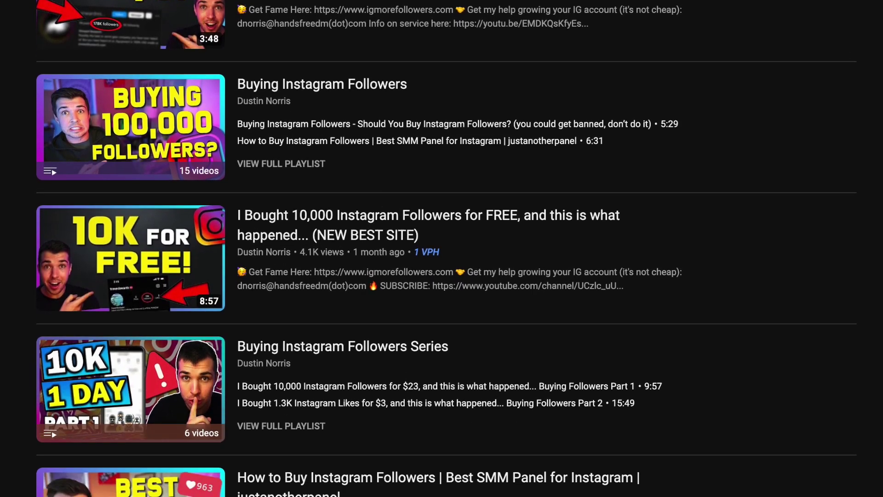
{"action": "scroll", "coordinate": [442, 276], "scroll_direction": "down", "scroll_amount": 1}
{"action": "scroll", "coordinate": [442, 276], "scroll_direction": "down", "scroll_amount": 1}
{"action": "scroll", "coordinate": [442, 276], "scroll_direction": "down", "scroll_amount": 1}
{"action": "scroll", "coordinate": [443, 276], "scroll_direction": "down", "scroll_amount": 1}
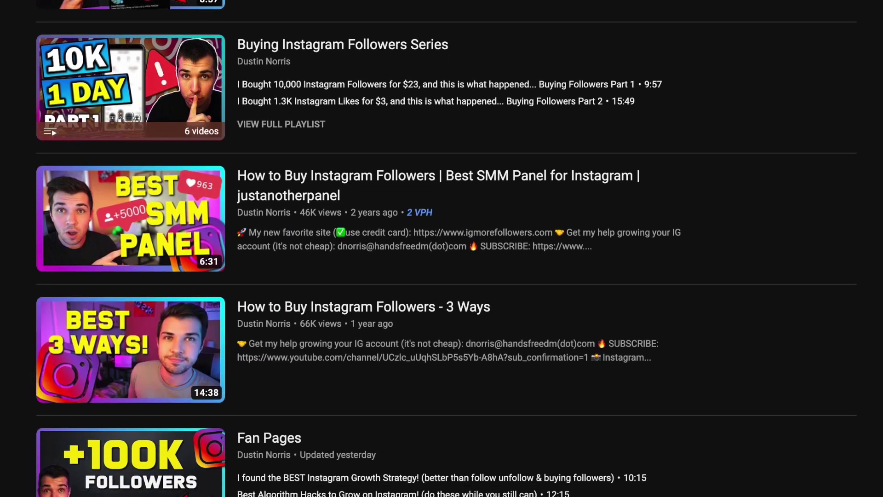
{"action": "scroll", "coordinate": [442, 276], "scroll_direction": "down", "scroll_amount": 1}
{"action": "scroll", "coordinate": [442, 277], "scroll_direction": "down", "scroll_amount": 1}
{"action": "scroll", "coordinate": [442, 277], "scroll_direction": "down", "scroll_amount": 1}
{"action": "scroll", "coordinate": [441, 276], "scroll_direction": "down", "scroll_amount": 1}
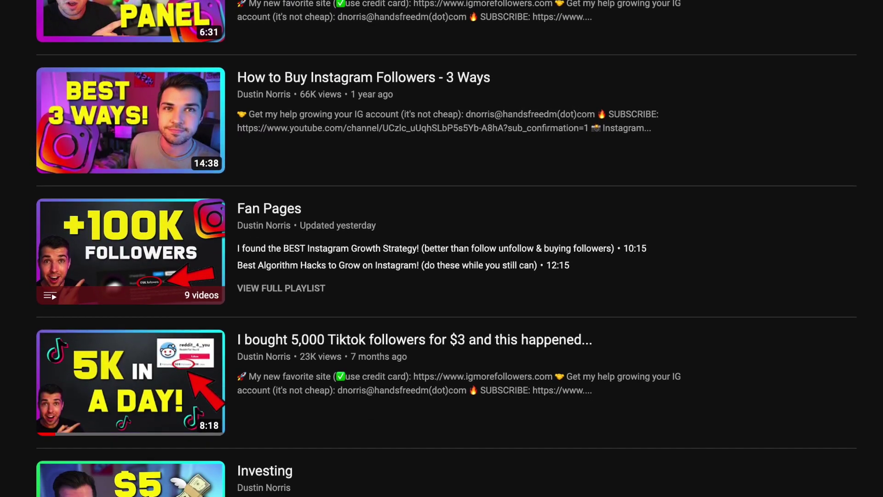
{"action": "scroll", "coordinate": [442, 277], "scroll_direction": "down", "scroll_amount": 1}
{"action": "scroll", "coordinate": [442, 276], "scroll_direction": "down", "scroll_amount": 1}
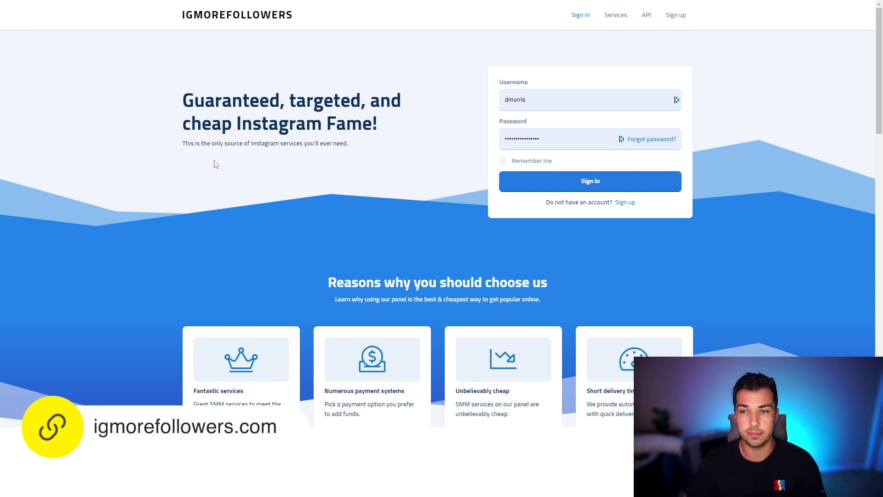
{"action": "scroll", "coordinate": [132, 133], "scroll_direction": "down", "scroll_amount": 5}
{"action": "scroll", "coordinate": [122, 118], "scroll_direction": "down", "scroll_amount": 5}
{"action": "scroll", "coordinate": [122, 118], "scroll_direction": "down", "scroll_amount": 5}
{"action": "scroll", "coordinate": [122, 121], "scroll_direction": "down", "scroll_amount": 3}
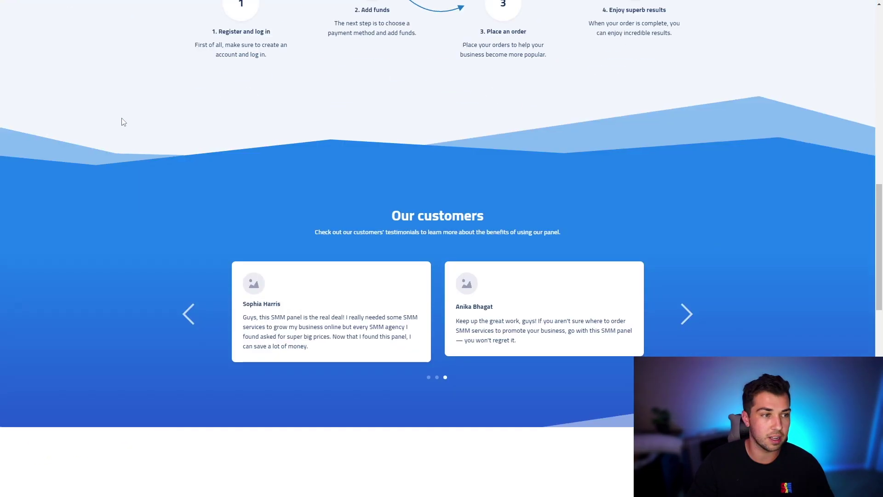
{"action": "scroll", "coordinate": [122, 121], "scroll_direction": "down", "scroll_amount": 5}
{"action": "scroll", "coordinate": [122, 121], "scroll_direction": "down", "scroll_amount": 3}
{"action": "scroll", "coordinate": [122, 120], "scroll_direction": "up", "scroll_amount": 6}
{"action": "scroll", "coordinate": [145, 144], "scroll_direction": "up", "scroll_amount": 10}
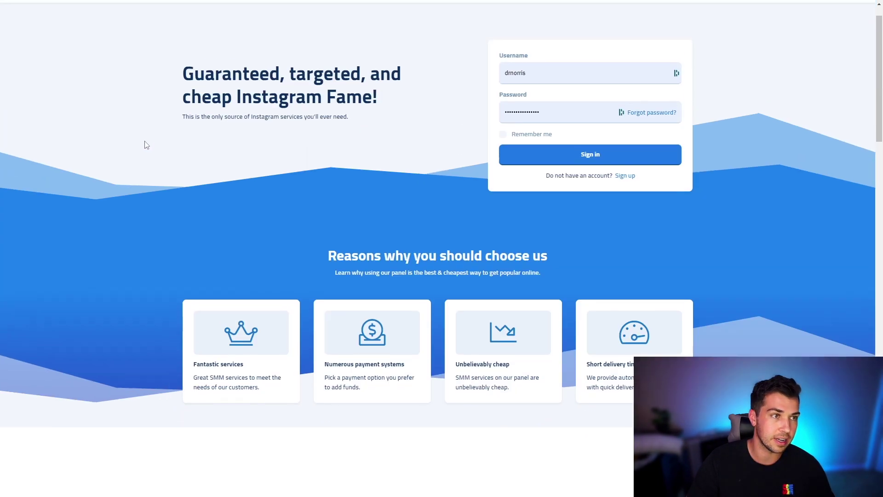
{"action": "scroll", "coordinate": [145, 145], "scroll_direction": "up", "scroll_amount": 1}
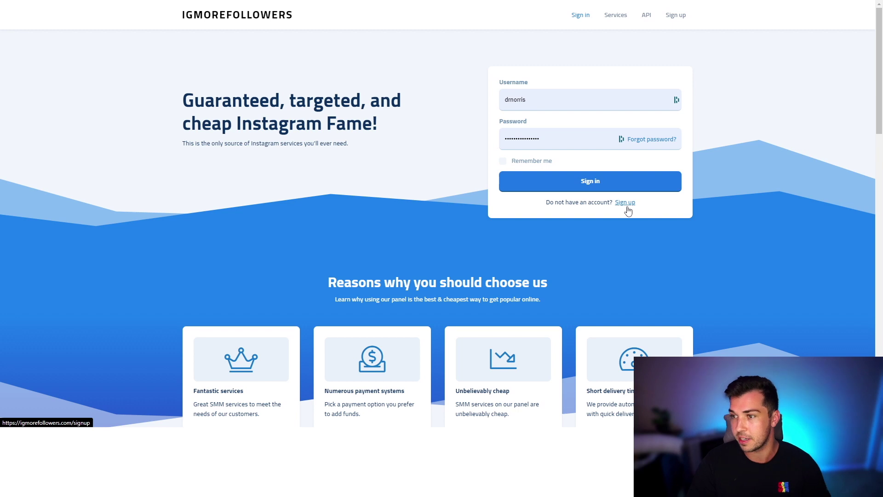
{"action": "left_click", "coordinate": [623, 185]}
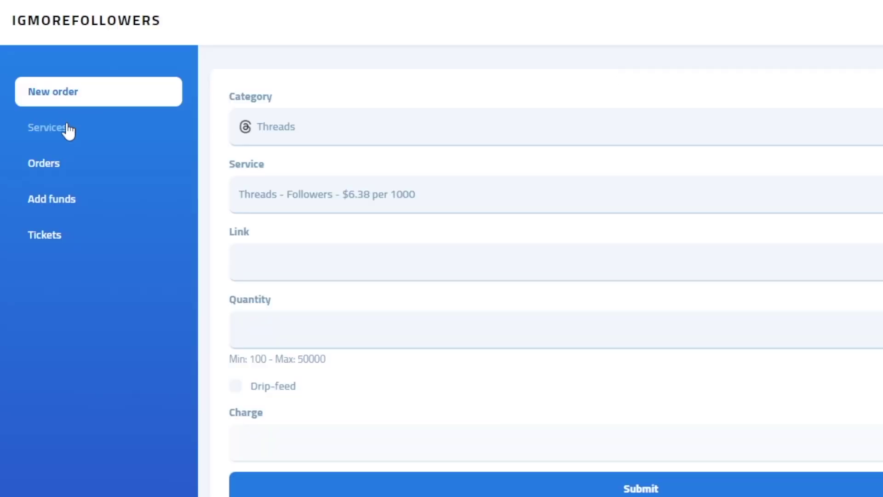
Step: Browse the Services, Orders and Add funds pages, then start writing a ticket message
{"action": "left_click", "coordinate": [66, 128]}
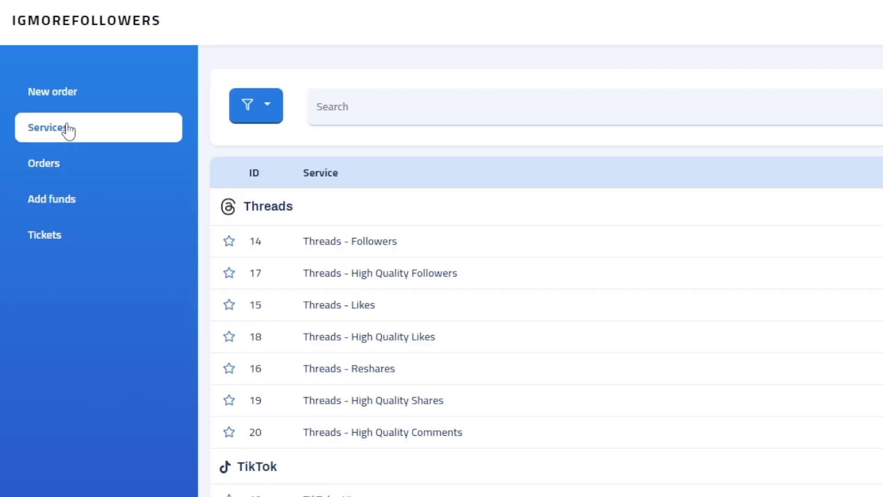
{"action": "scroll", "coordinate": [642, 298], "scroll_direction": "down", "scroll_amount": 3}
{"action": "scroll", "coordinate": [649, 366], "scroll_direction": "up", "scroll_amount": 3}
{"action": "scroll", "coordinate": [649, 373], "scroll_direction": "up", "scroll_amount": 1}
{"action": "left_click", "coordinate": [97, 165]}
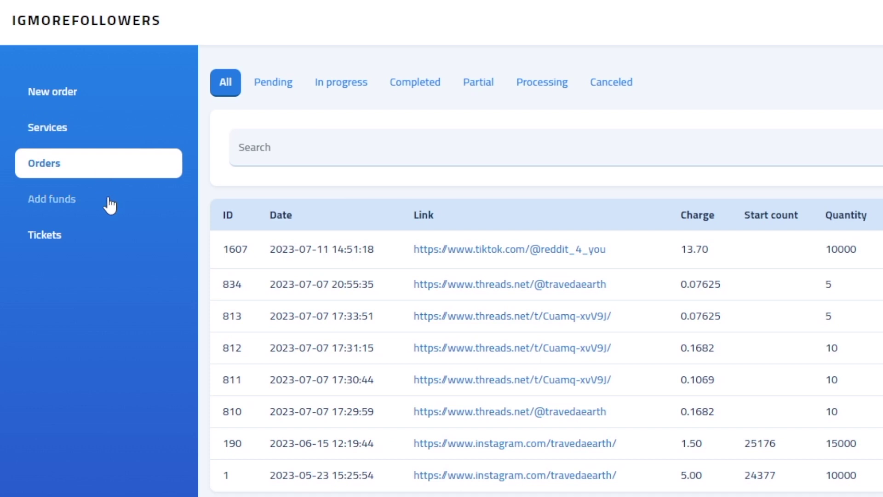
{"action": "left_click", "coordinate": [110, 200]}
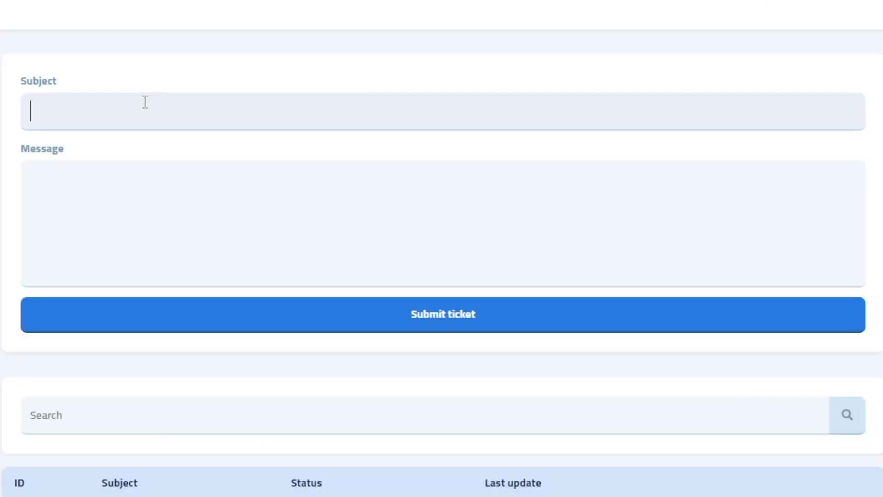
{"action": "left_click", "coordinate": [170, 185]}
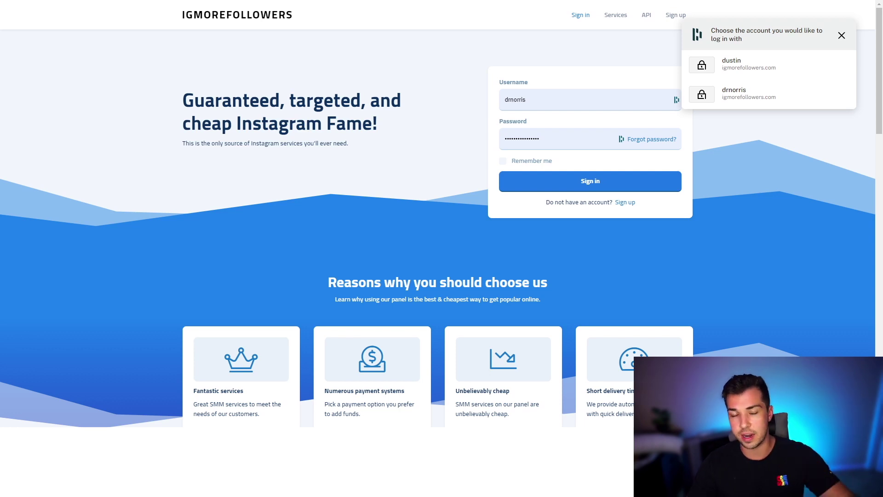
Step: Autofill the login from the saved account chooser and sign in
{"action": "left_click", "coordinate": [748, 64]}
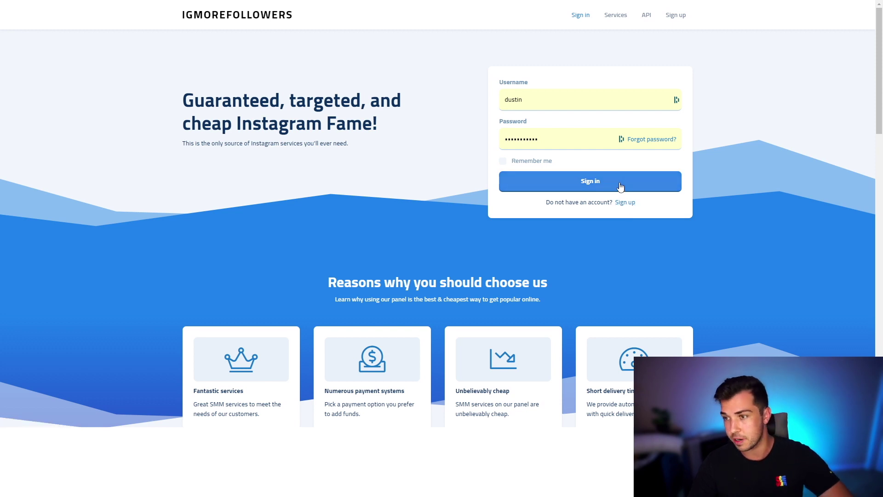
{"action": "left_click", "coordinate": [620, 185]}
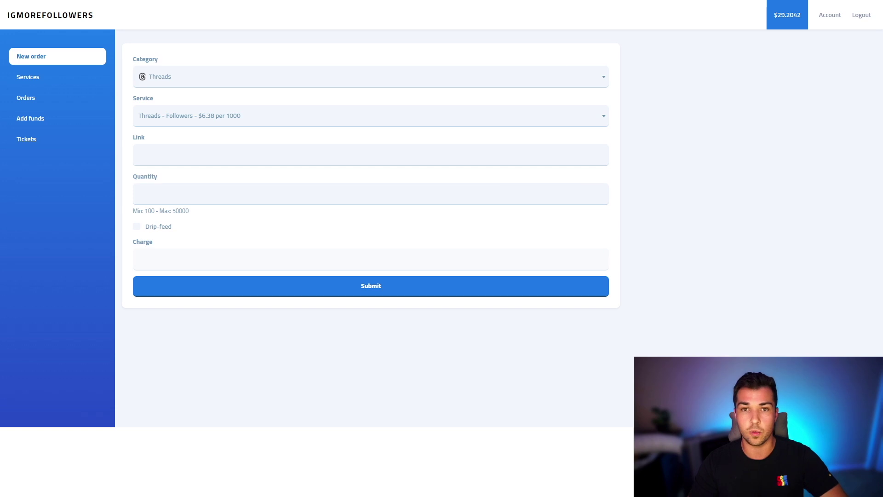
Step: Pay a $10 Stripe recharge and highlight the new $10 payment record
{"action": "left_click", "coordinate": [48, 120]}
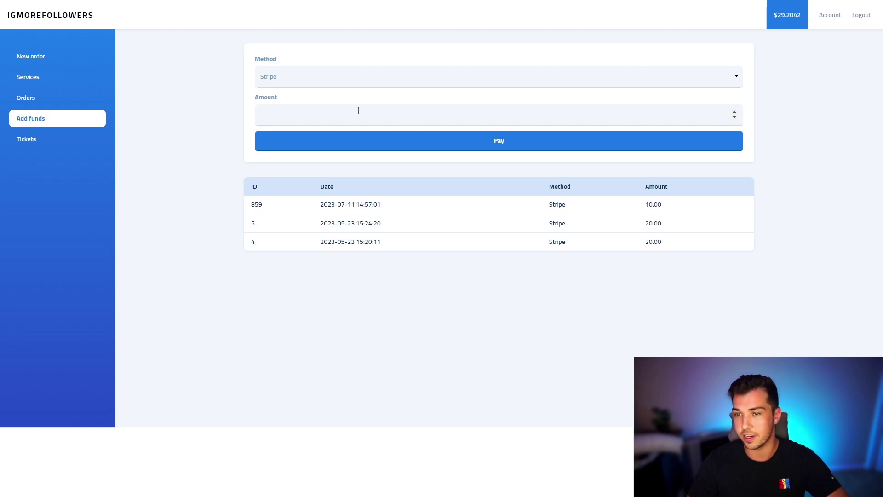
{"action": "left_click", "coordinate": [524, 143]}
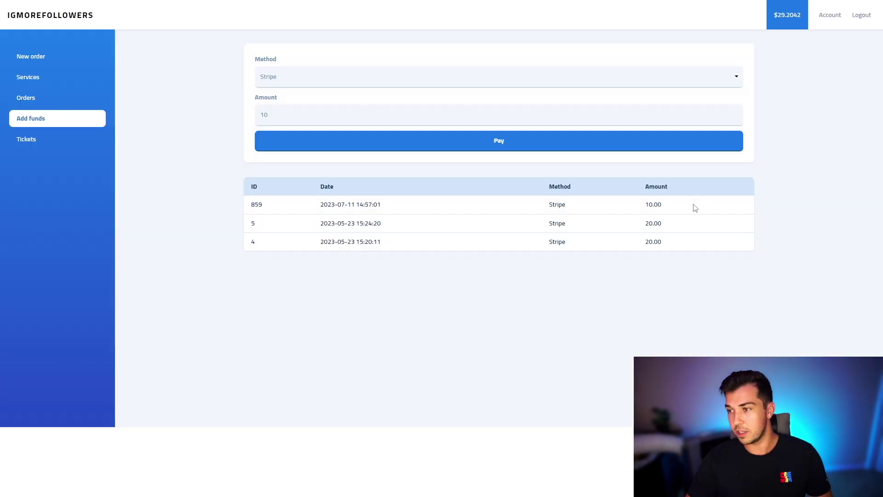
{"action": "left_click_drag", "start_coordinate": [694, 208], "coordinate": [570, 188]}
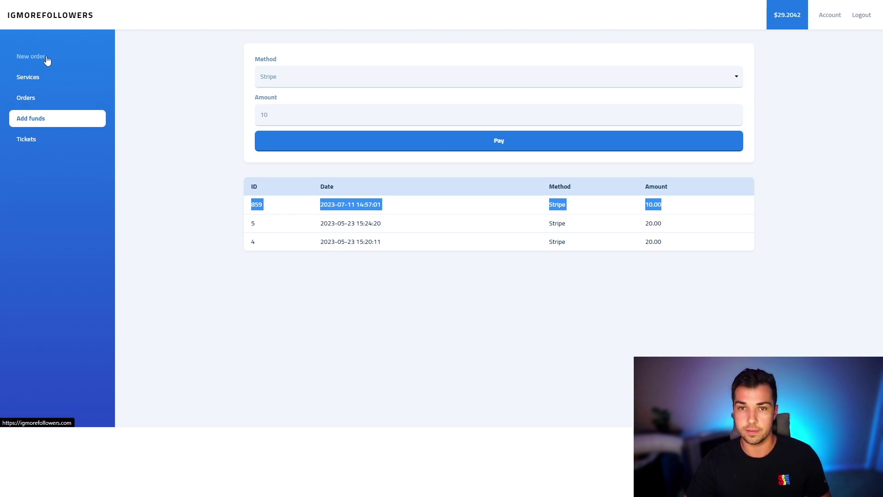
Step: Choose the Instagram category and Targeted USA Followers service ($16.00 per 1000)
{"action": "left_click", "coordinate": [31, 56]}
{"action": "left_click", "coordinate": [370, 76]}
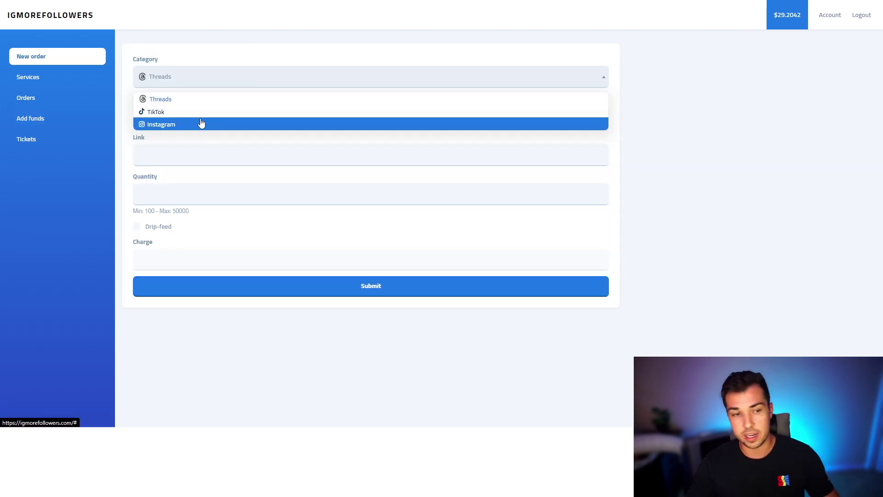
{"action": "left_click", "coordinate": [200, 123]}
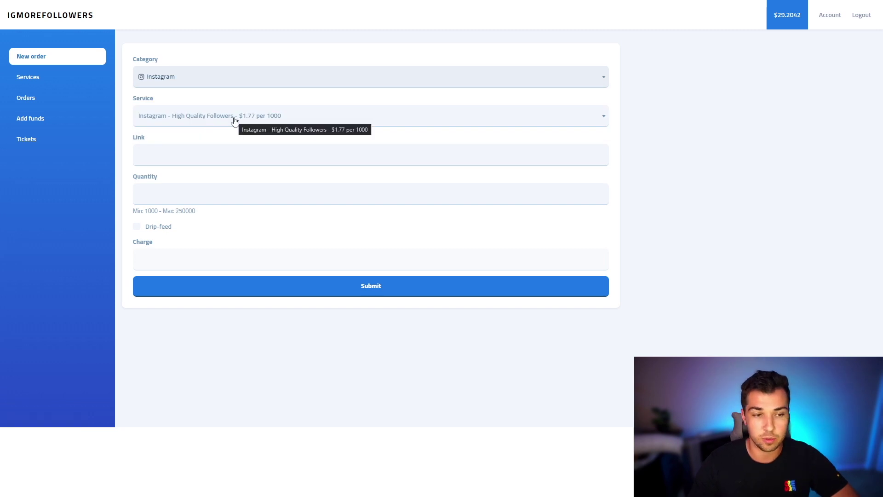
{"action": "left_click", "coordinate": [235, 118]}
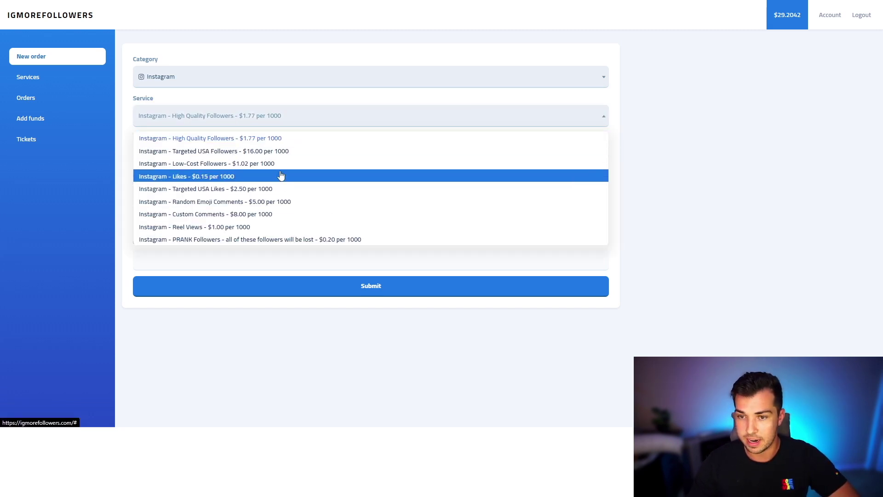
{"action": "left_click", "coordinate": [283, 151]}
{"action": "left_click", "coordinate": [187, 155]}
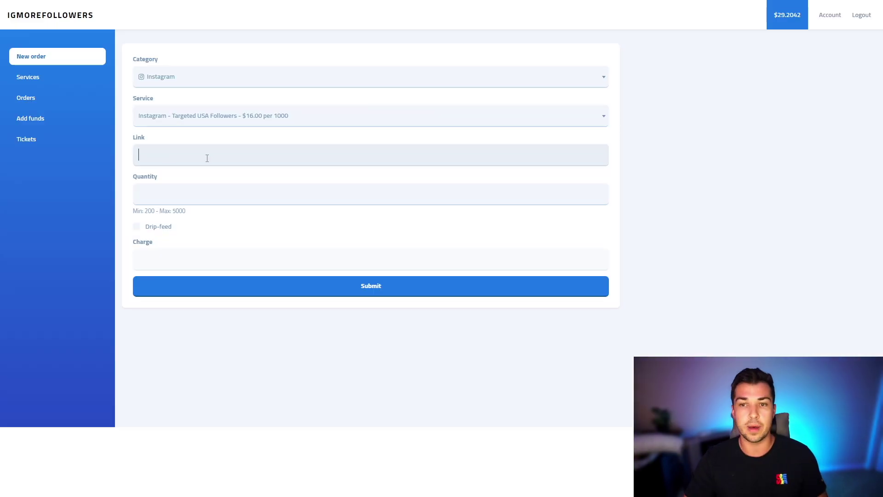
Step: Paste the profile link, enter 200 followers, try drip-feed with 5 runs every 90 minutes, then untick it
{"action": "type", "text": "https://www.instagram.com/digital_dustin/"}
{"action": "left_click", "coordinate": [244, 192]}
{"action": "type", "text": "1000"}
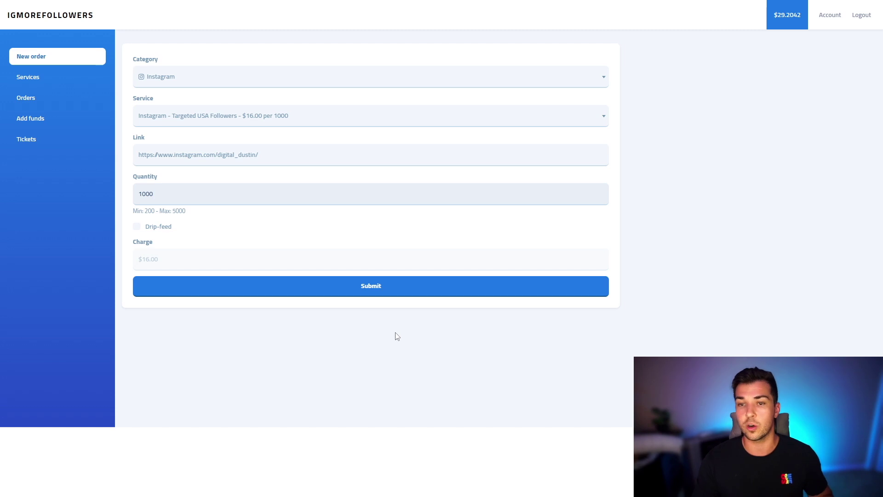
{"action": "left_click", "coordinate": [138, 227]}
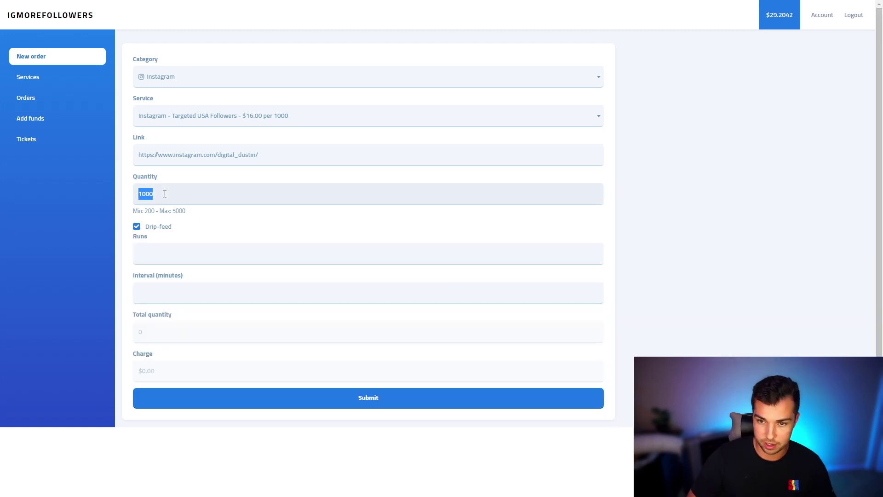
{"action": "type", "text": "200"}
{"action": "left_click", "coordinate": [162, 251]}
{"action": "type", "text": "5"}
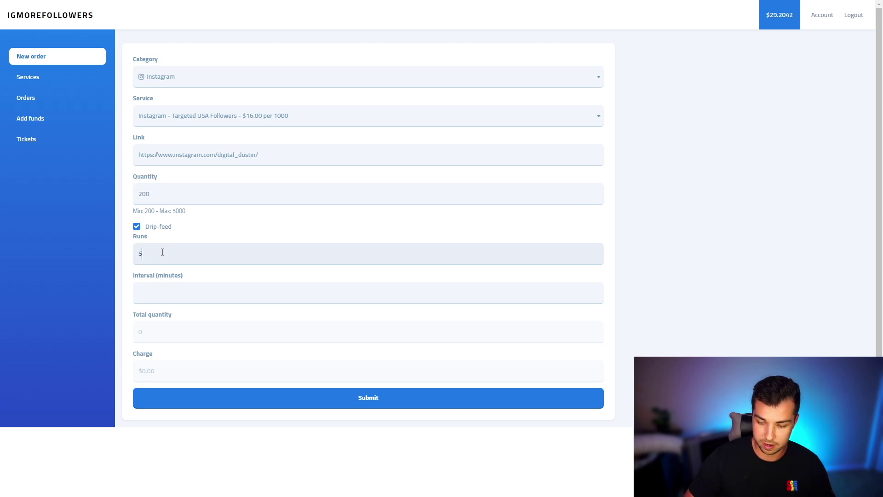
{"action": "left_click", "coordinate": [176, 288]}
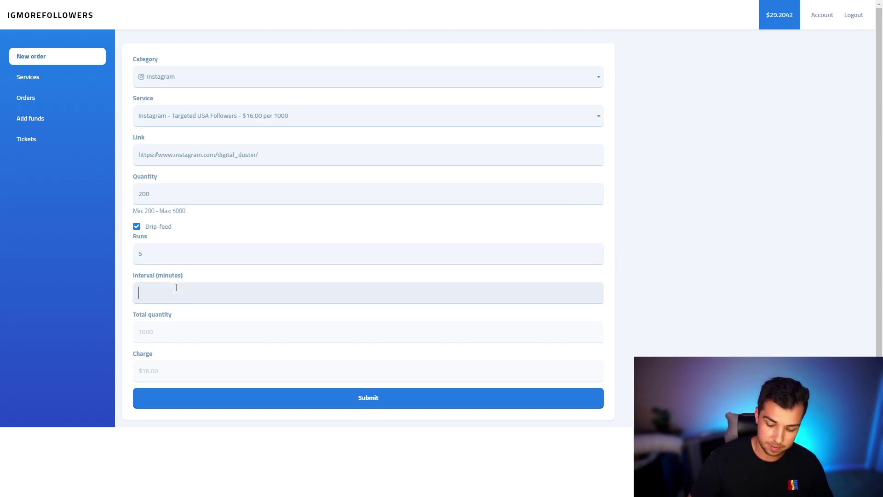
{"action": "type", "text": "90"}
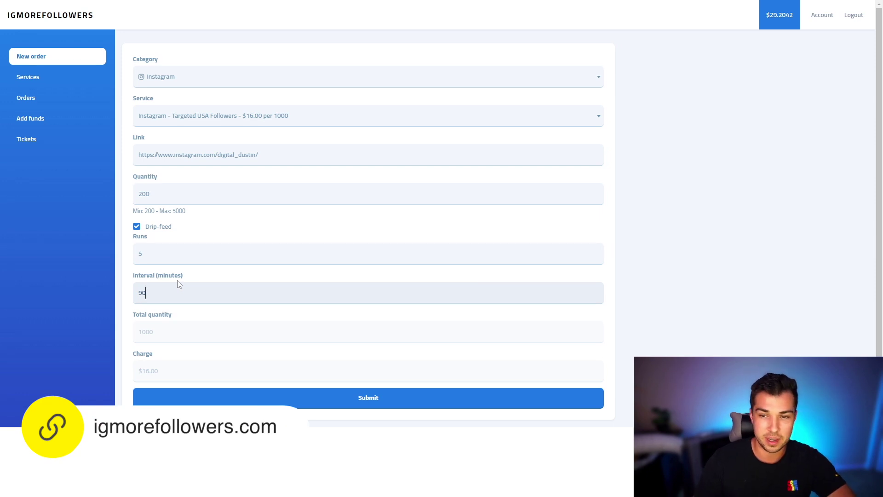
{"action": "left_click", "coordinate": [135, 228]}
Step: Select the quantity value so it can be replaced with 1000
{"action": "double_click", "coordinate": [144, 193]}
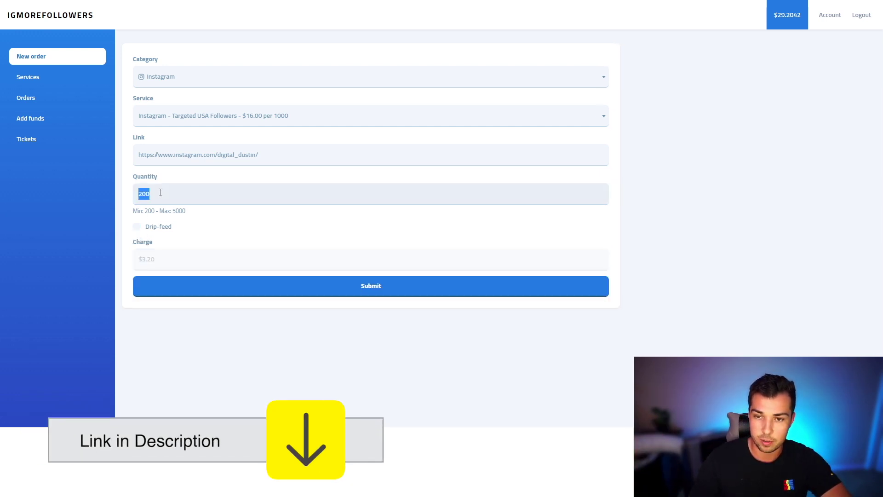
{"action": "type", "text": "1000"}
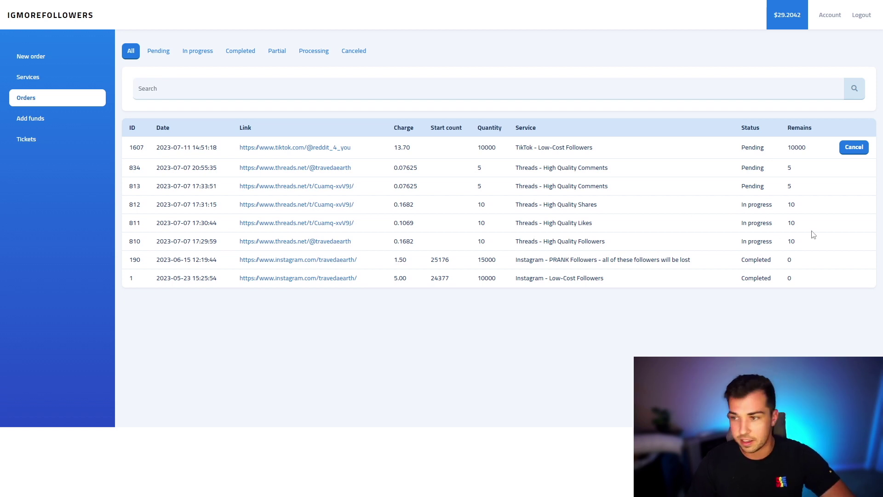
{"action": "left_click", "coordinate": [26, 139]}
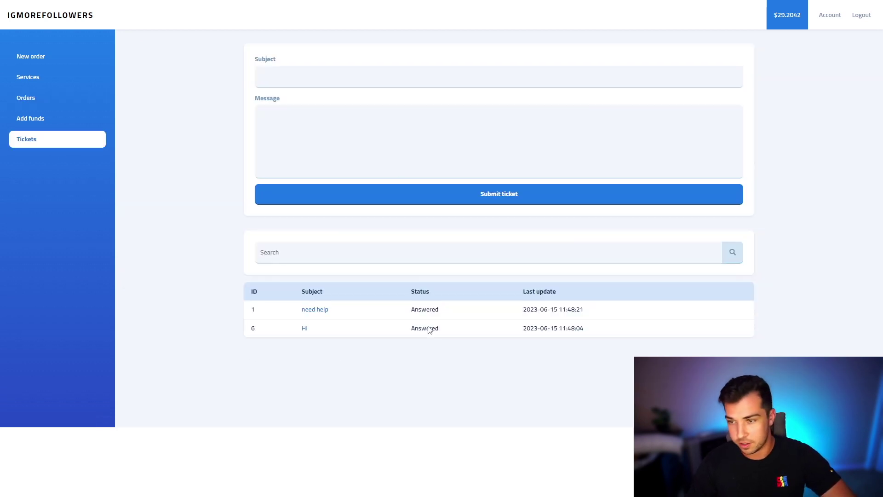
{"action": "left_click", "coordinate": [313, 76]}
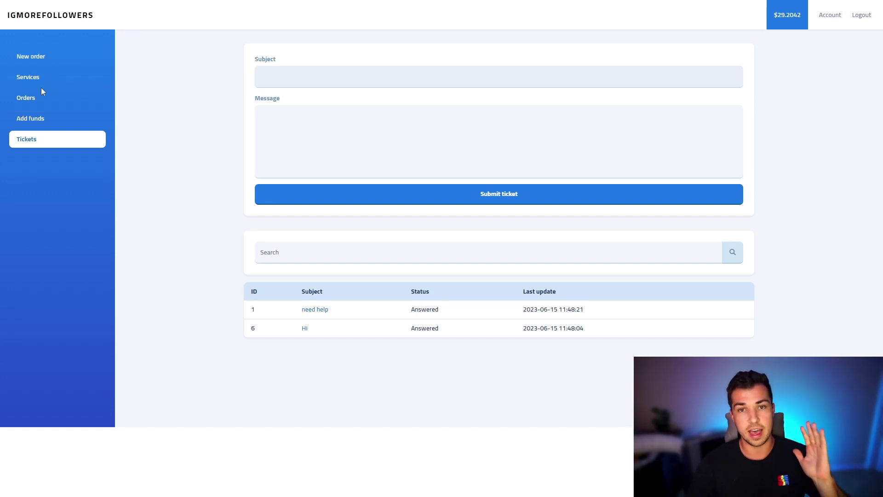
{"action": "left_click", "coordinate": [41, 101]}
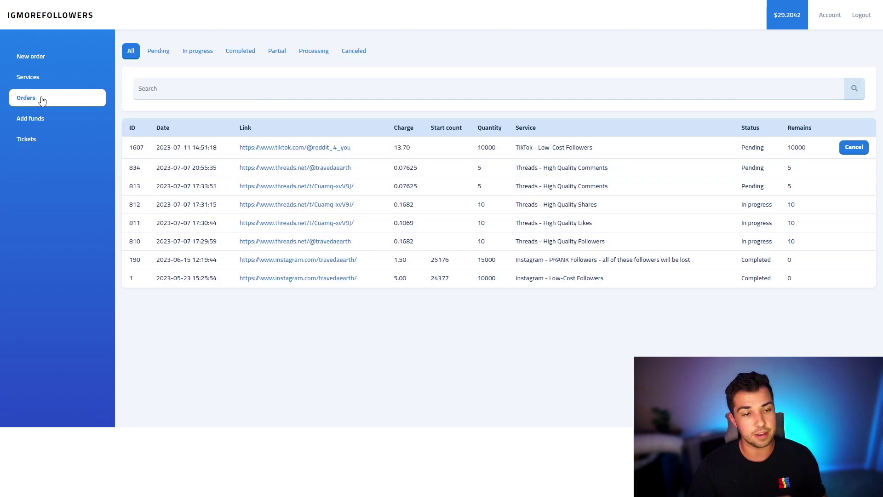